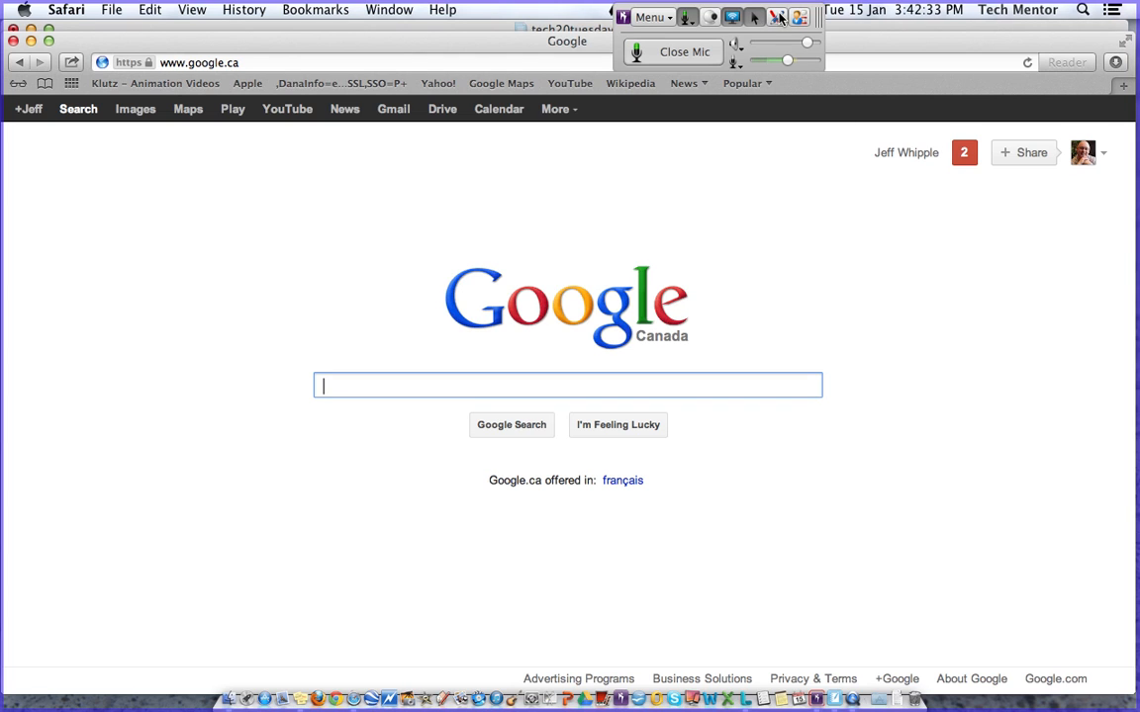
Mark up the Google home page by circling the account name and underlining the profile, Gmail and Drive links
{"action": "left_click", "coordinate": [754, 20]}
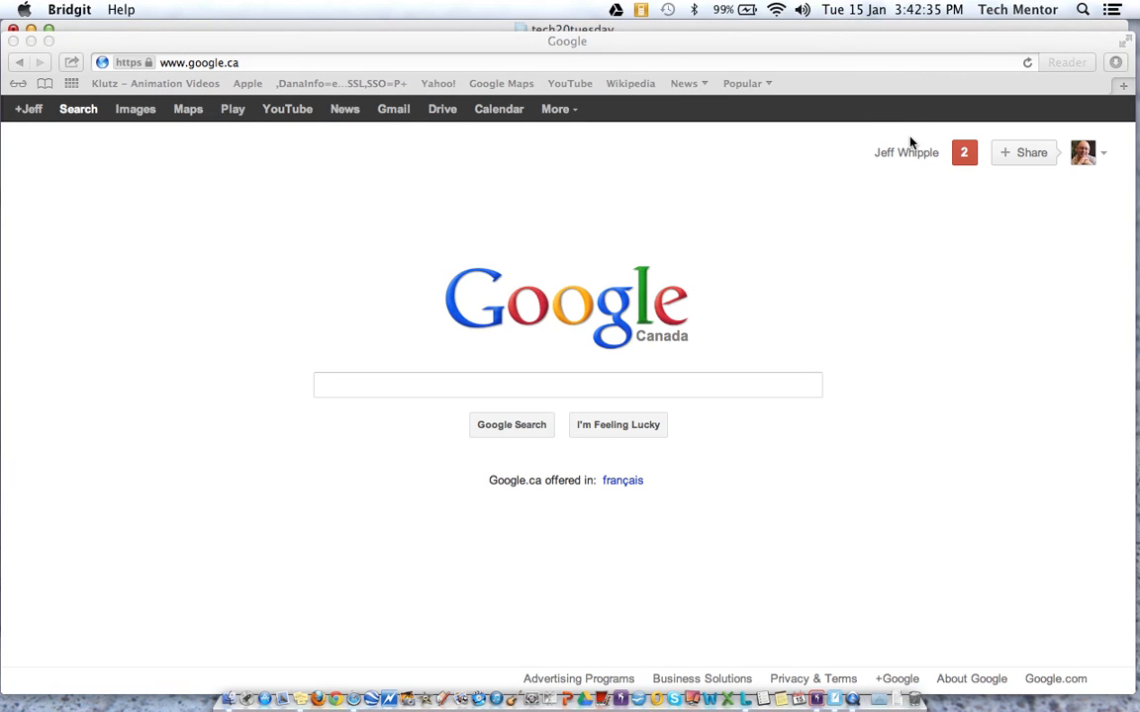
{"action": "mouse_move", "coordinate": [908, 143]}
{"action": "left_mouse_down"}
{"action": "mouse_move", "coordinate": [854, 166]}
{"action": "mouse_move", "coordinate": [896, 175]}
{"action": "mouse_move", "coordinate": [940, 154]}
{"action": "mouse_move", "coordinate": [916, 136]}
{"action": "mouse_move", "coordinate": [869, 160]}
{"action": "left_mouse_up"}
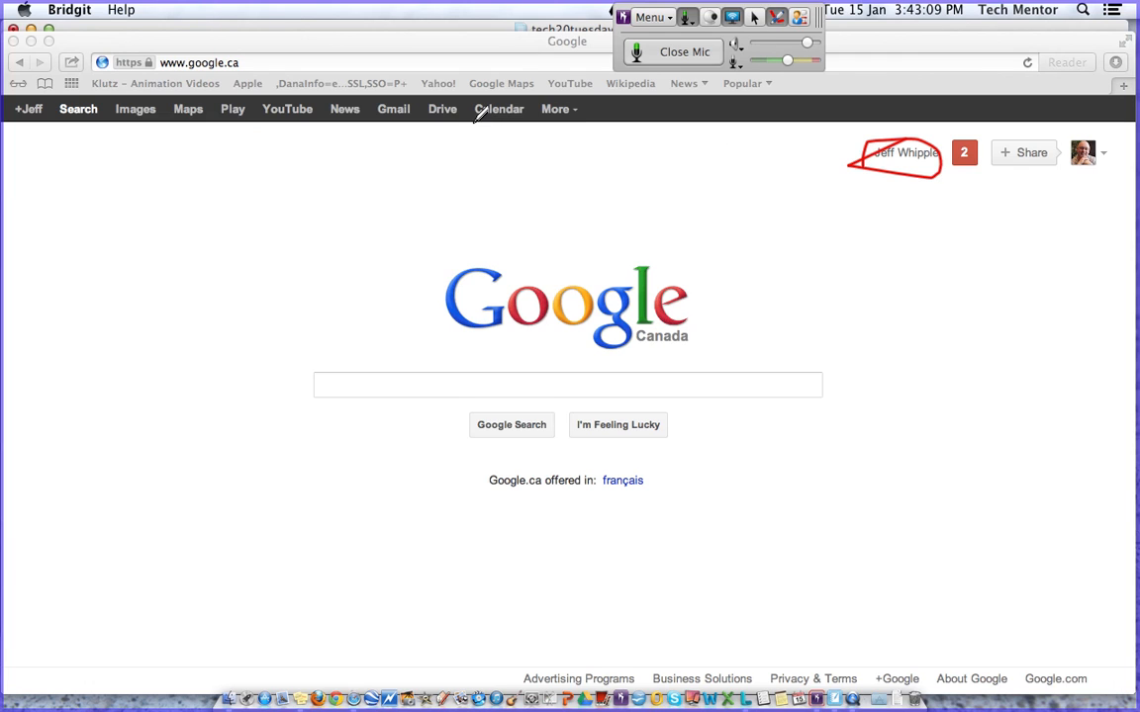
{"action": "left_click_drag", "start_coordinate": [38, 129], "coordinate": [15, 129]}
{"action": "left_click_drag", "start_coordinate": [376, 127], "coordinate": [465, 127]}
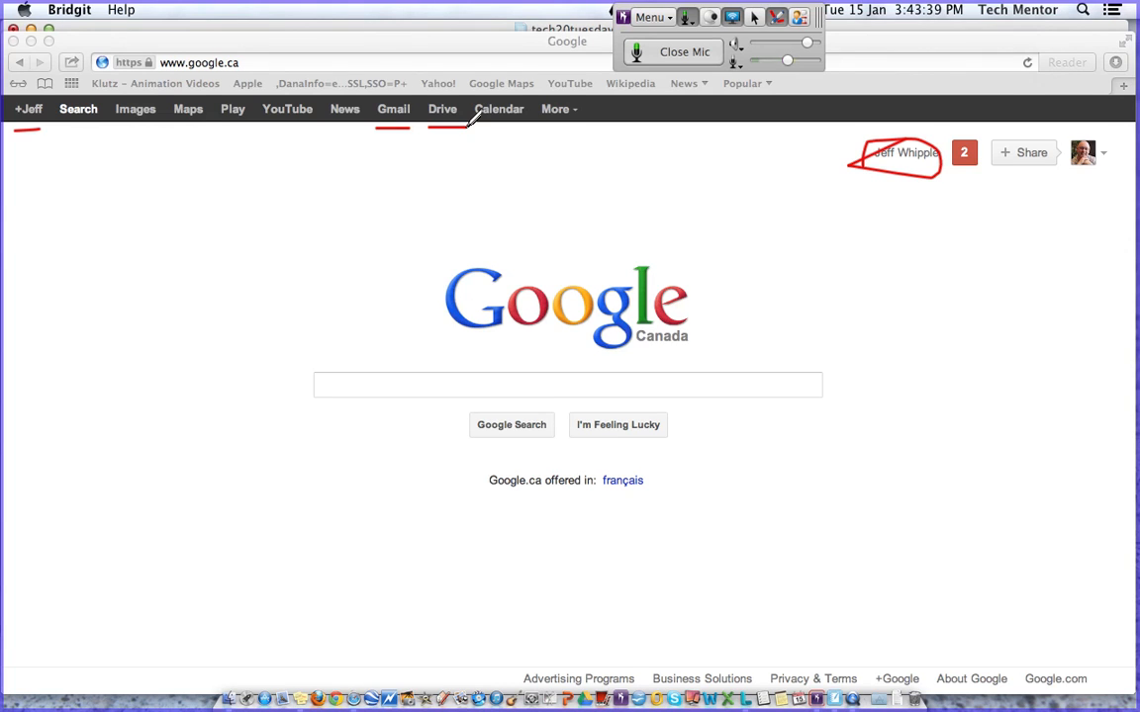
Clear the pen annotations and open Google Drive from the Google home page
{"action": "left_click", "coordinate": [751, 21]}
{"action": "left_click", "coordinate": [443, 116]}
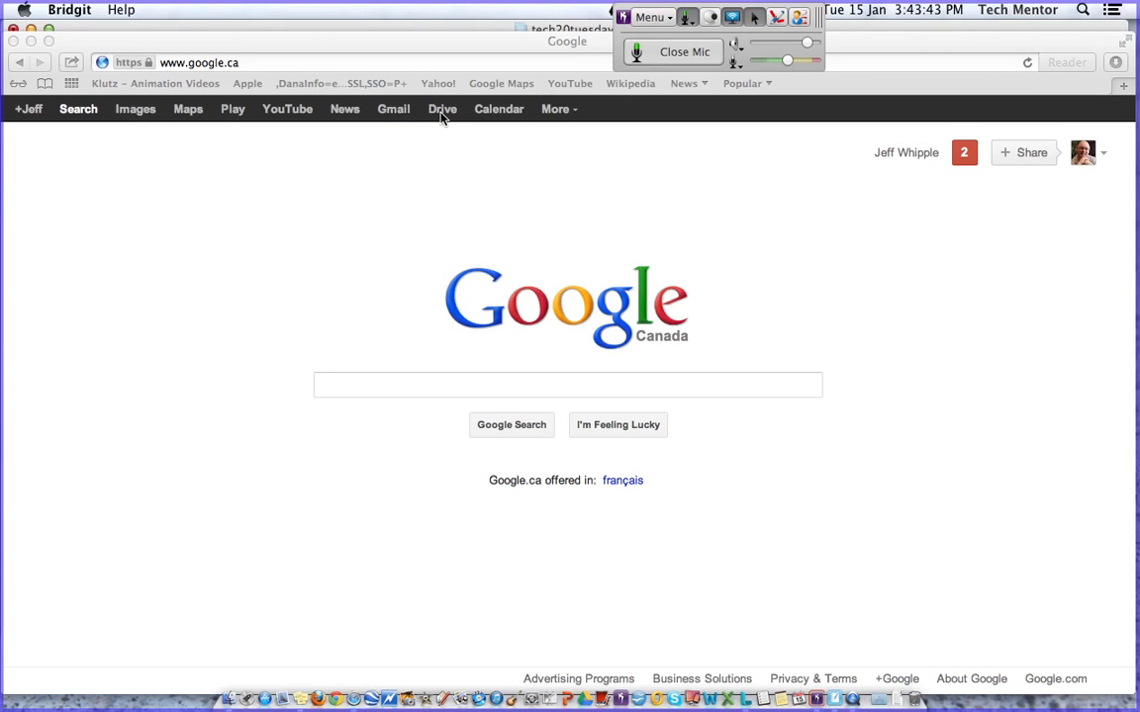
{"action": "left_click", "coordinate": [442, 117]}
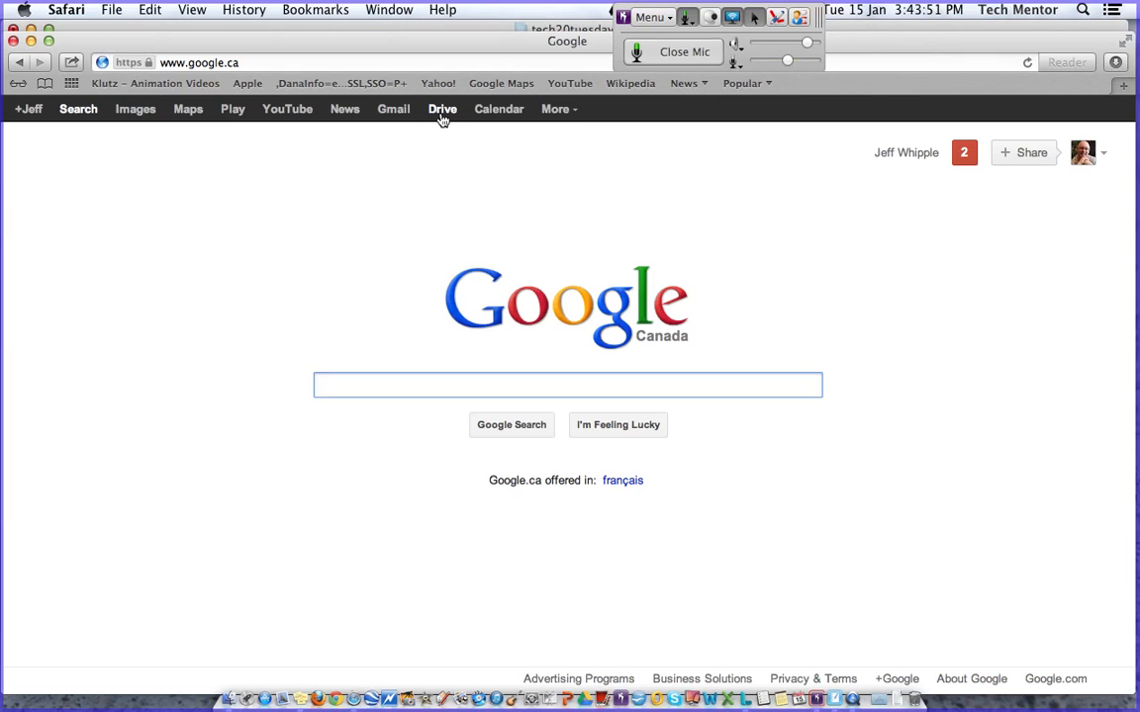
{"action": "left_click", "coordinate": [442, 111]}
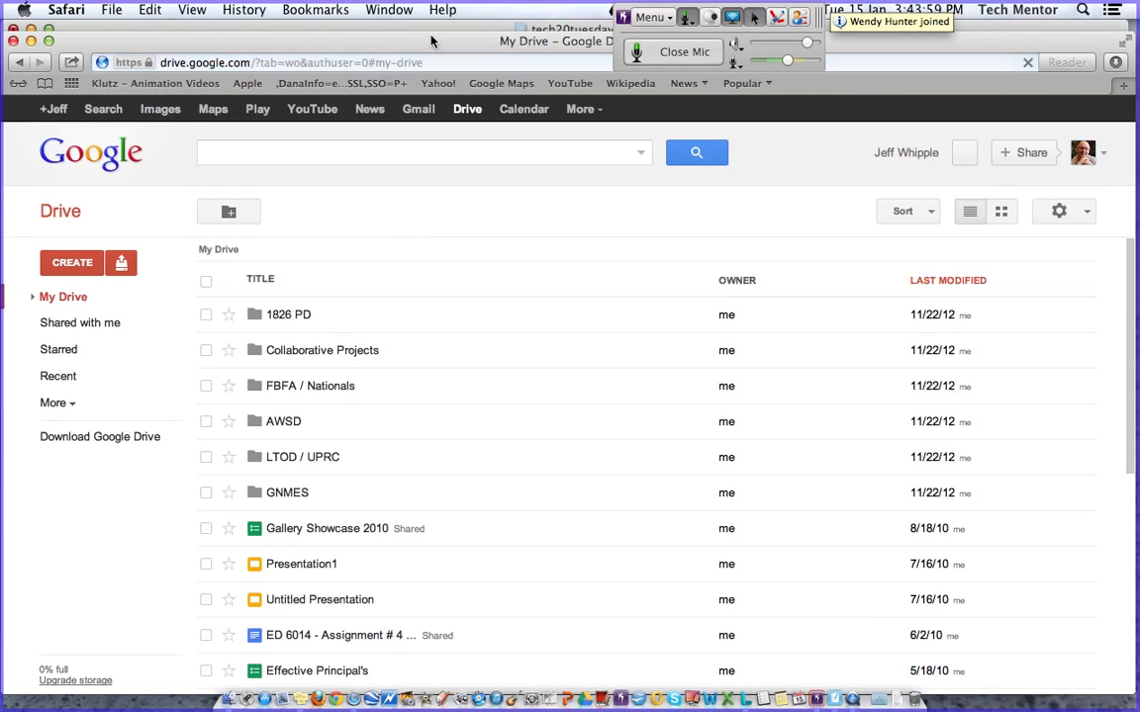
{"action": "left_click_drag", "start_coordinate": [425, 43], "coordinate": [427, 31]}
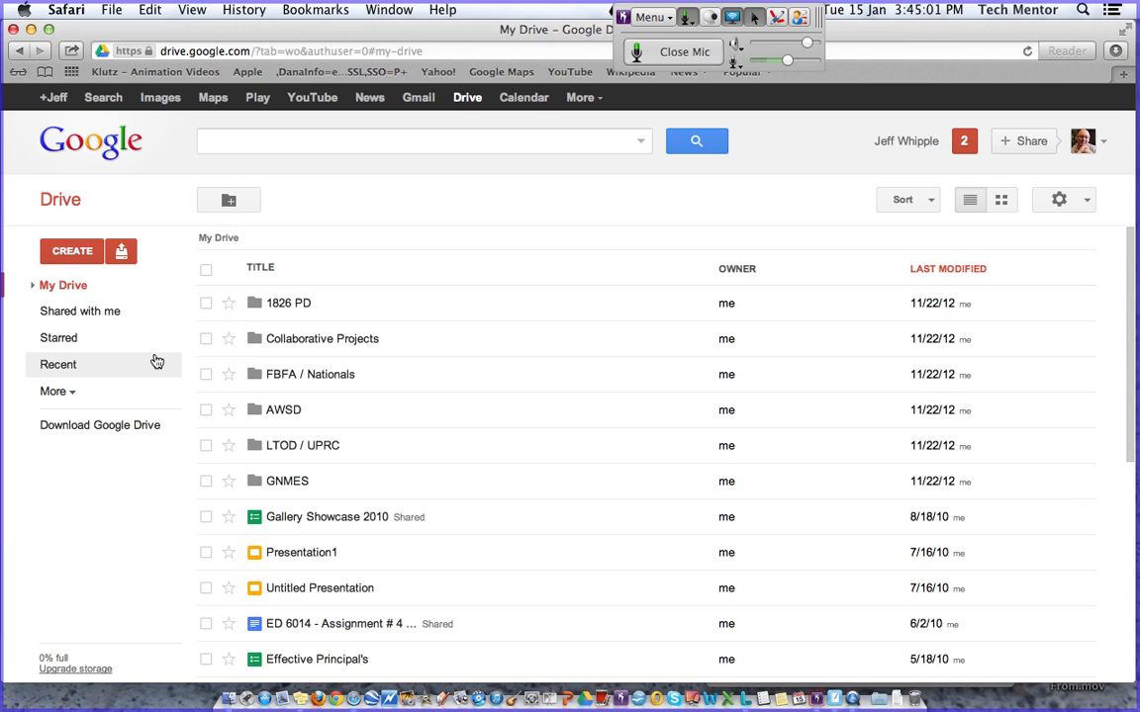
Create a new Google document and name it "Tech20Tuesday Testing"
{"action": "left_click", "coordinate": [71, 256]}
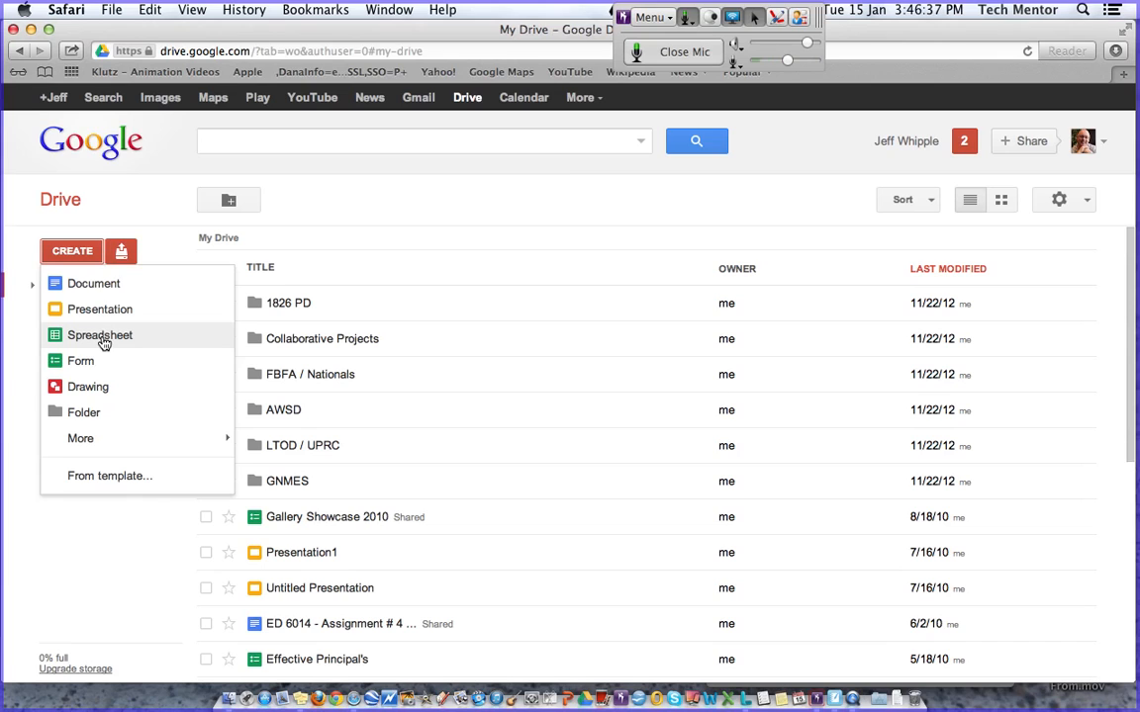
{"action": "left_click", "coordinate": [99, 287]}
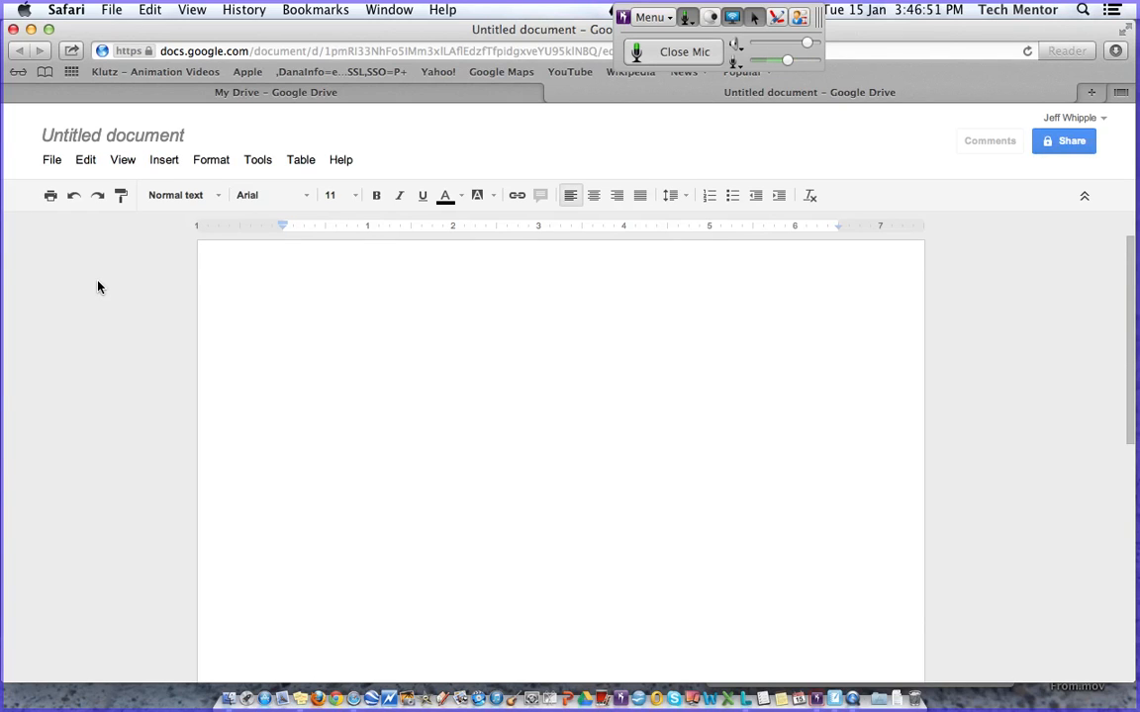
{"action": "left_click", "coordinate": [129, 136]}
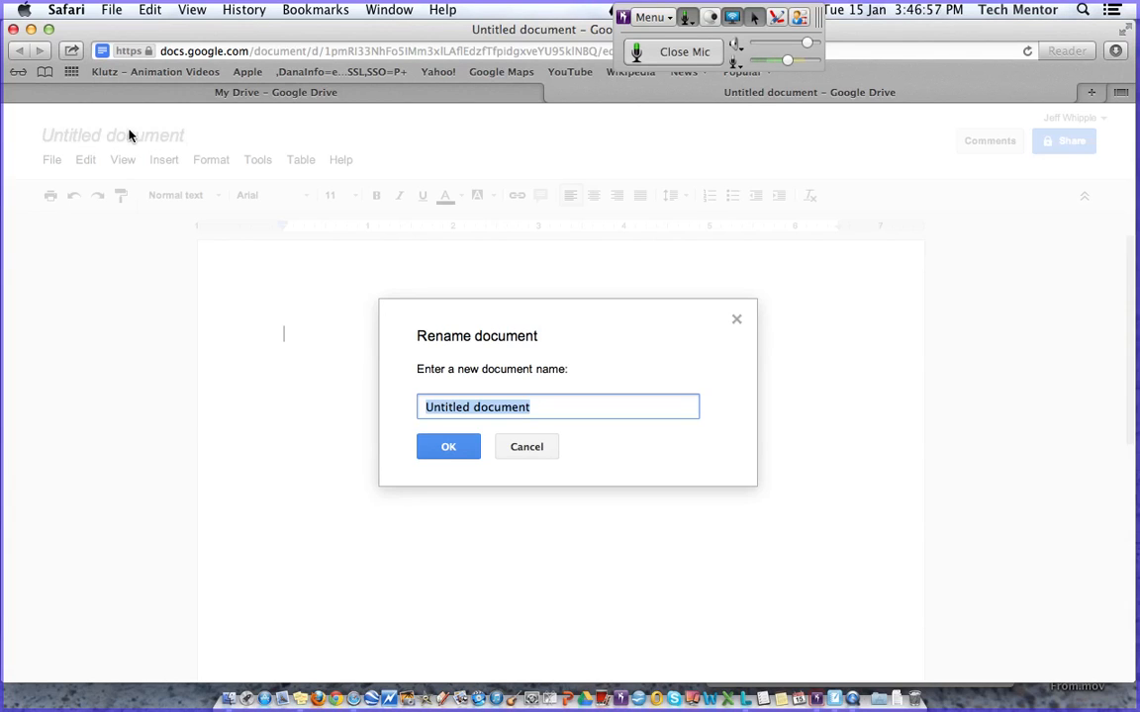
{"action": "type", "text": "Te"}
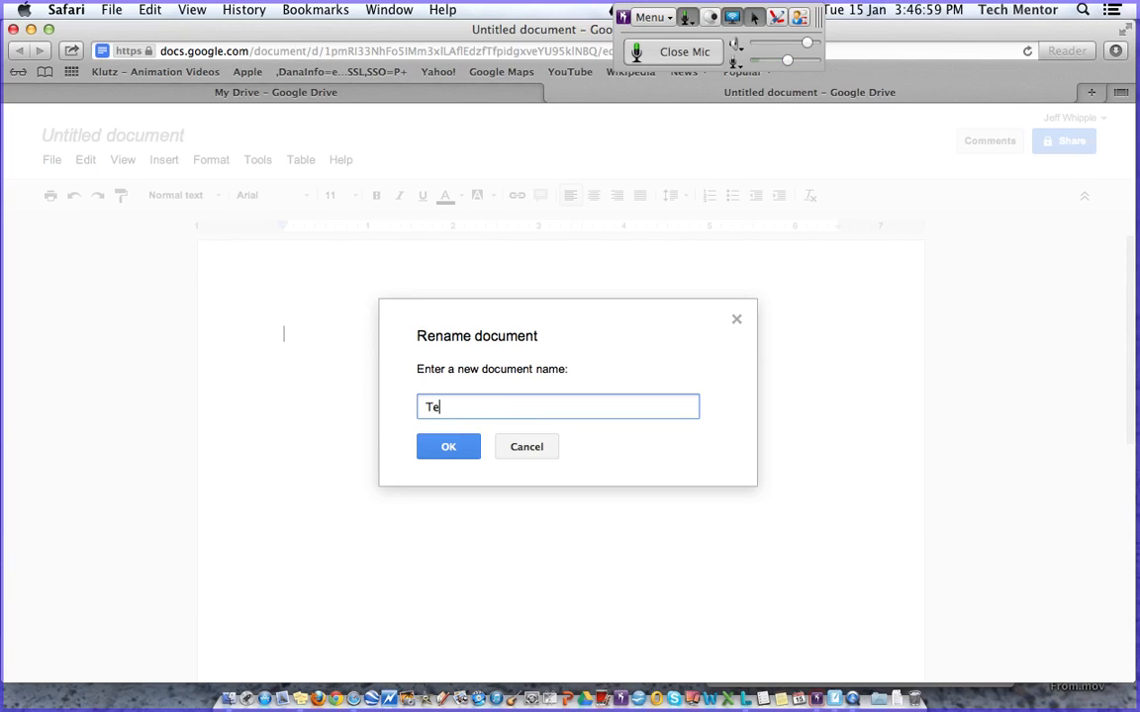
{"action": "type", "text": "ch20Tuesday Testing"}
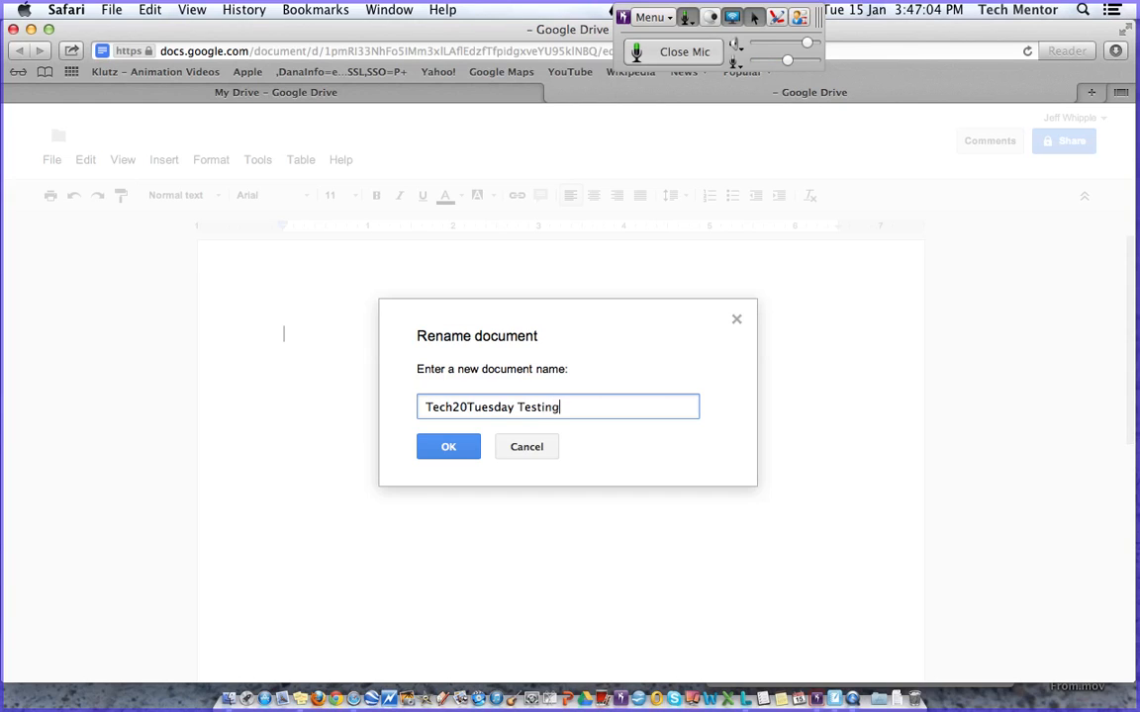
{"action": "left_click", "coordinate": [443, 450]}
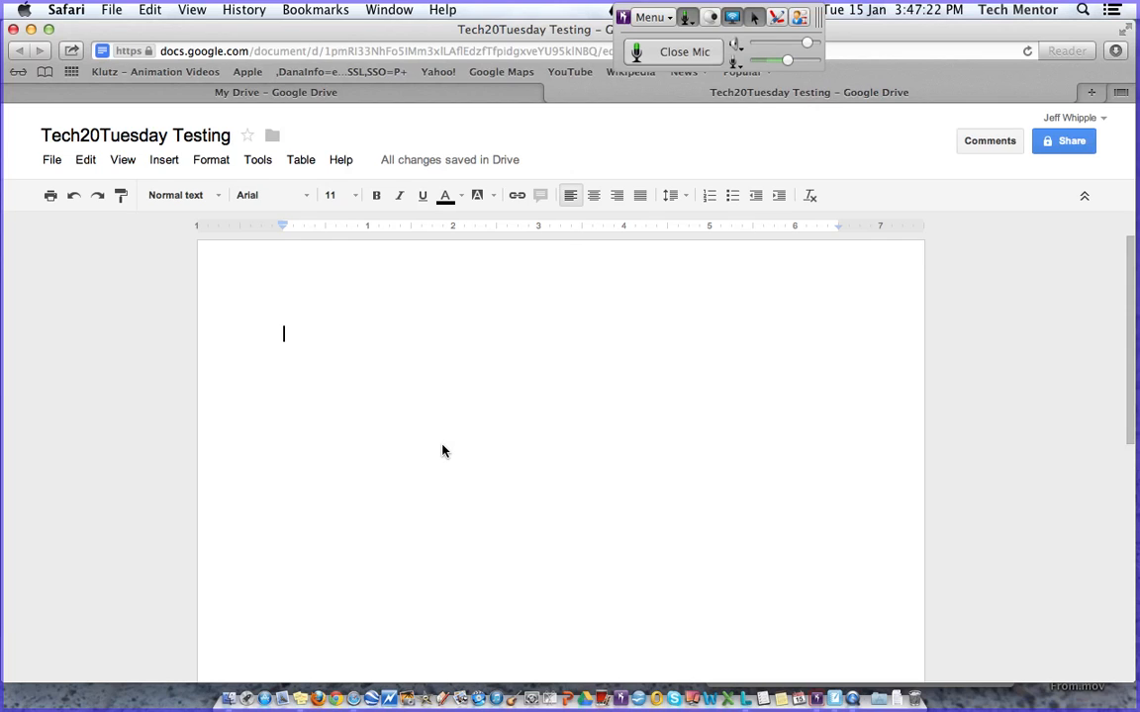
Enter the heading "Testing Tech20Tuesday" at the start of the document, followed by a blank line
{"action": "type", "text": "Testing Tech"}
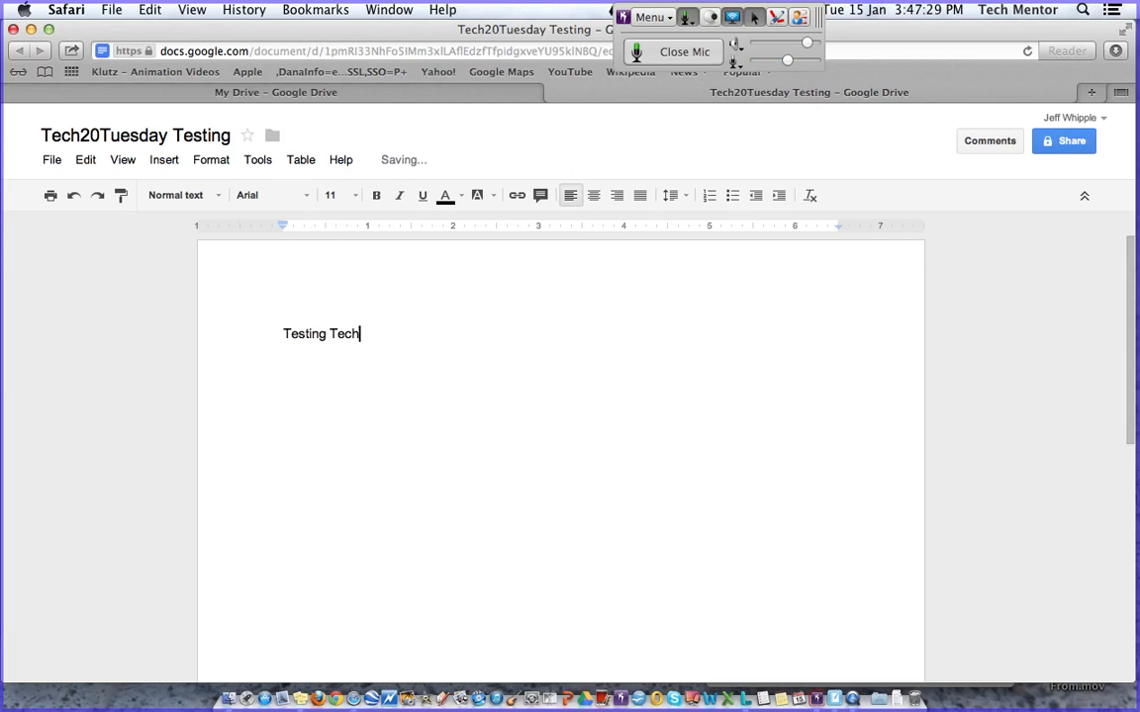
{"action": "type", "text": "20Tuesday"}
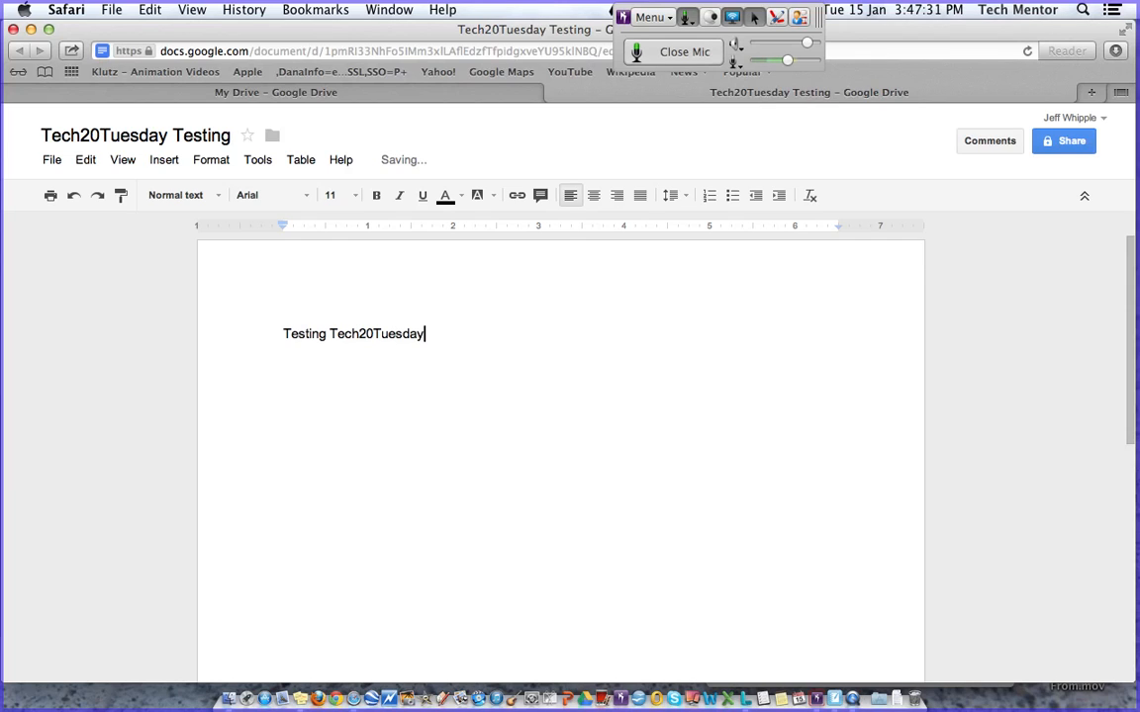
{"action": "key", "text": "Return"}
{"action": "key", "text": "Return"}
Write the sentence "This document is meant to demonstrate Google Drive!" below the heading
{"action": "type", "text": "This document i"}
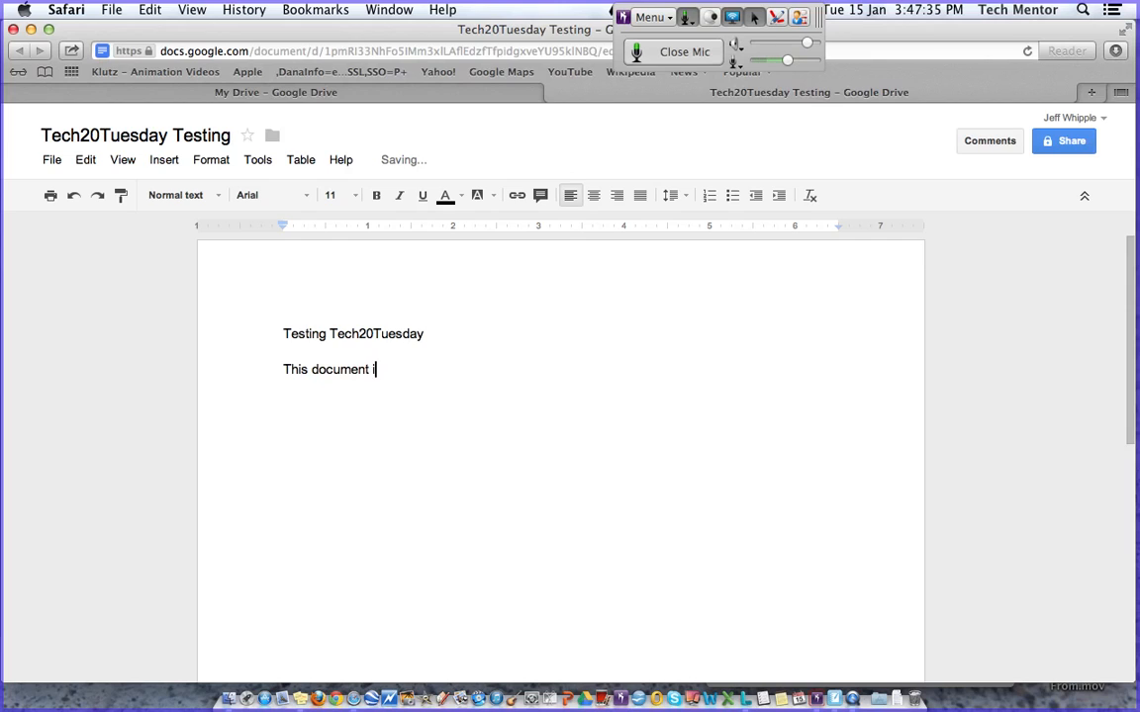
{"action": "type", "text": "s meant to tes"}
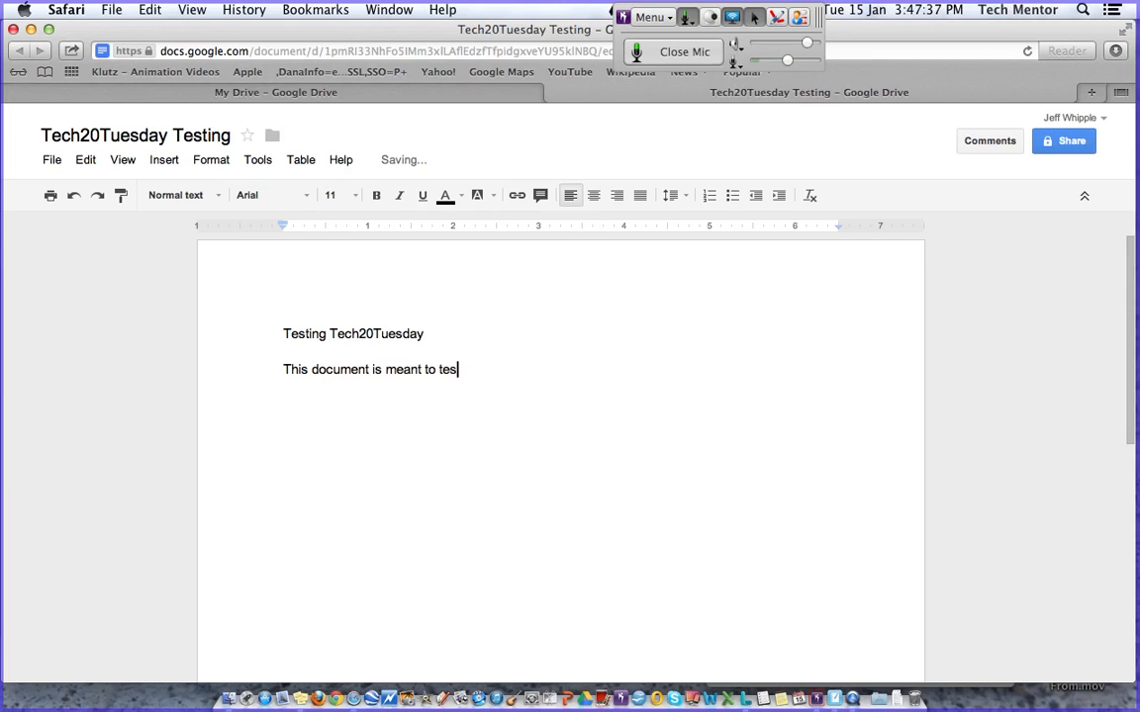
{"action": "key", "text": "BackSpace"}
{"action": "key", "text": "BackSpace"}
{"action": "key", "text": "BackSpace"}
{"action": "type", "text": "demonstrate Go"}
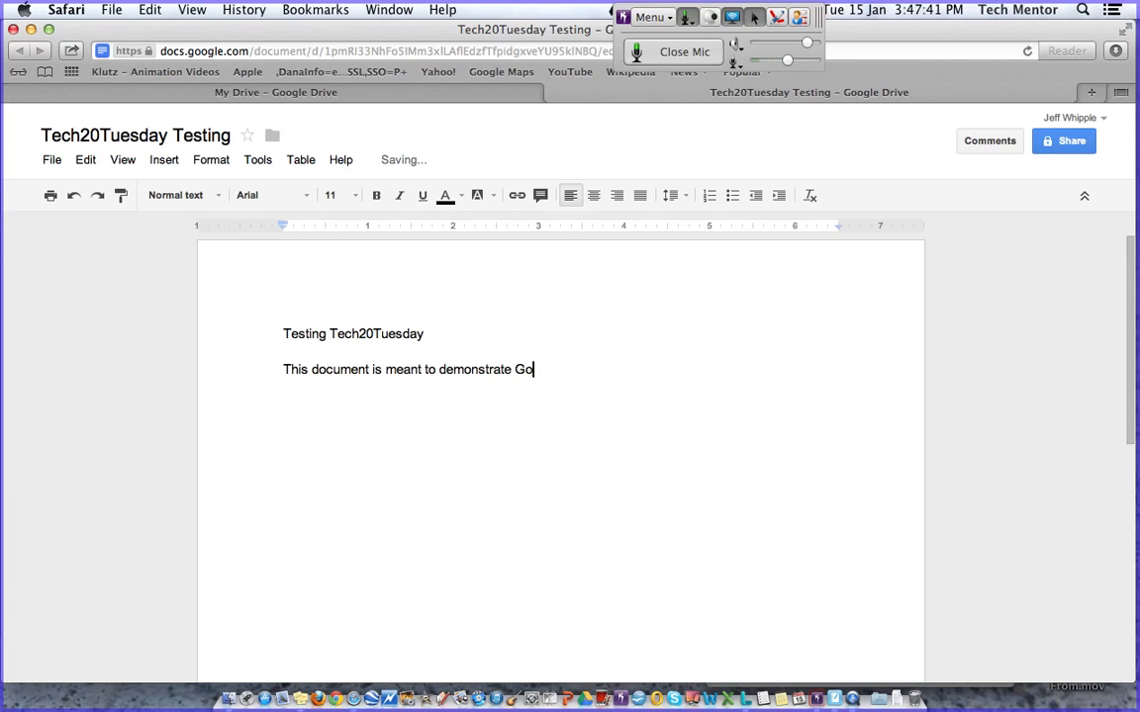
{"action": "type", "text": "ogle Drive!"}
Centre the heading "Testing Tech20Tuesday" and colour its text dark red
{"action": "left_click_drag", "start_coordinate": [433, 333], "coordinate": [283, 333]}
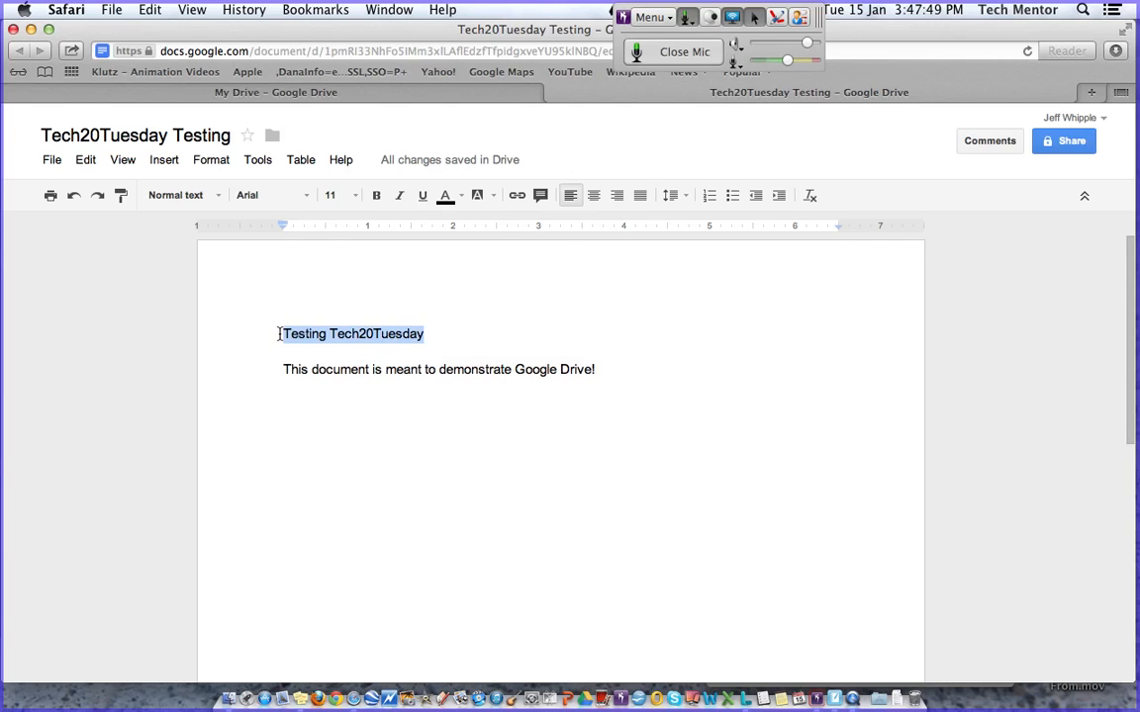
{"action": "left_click", "coordinate": [597, 202]}
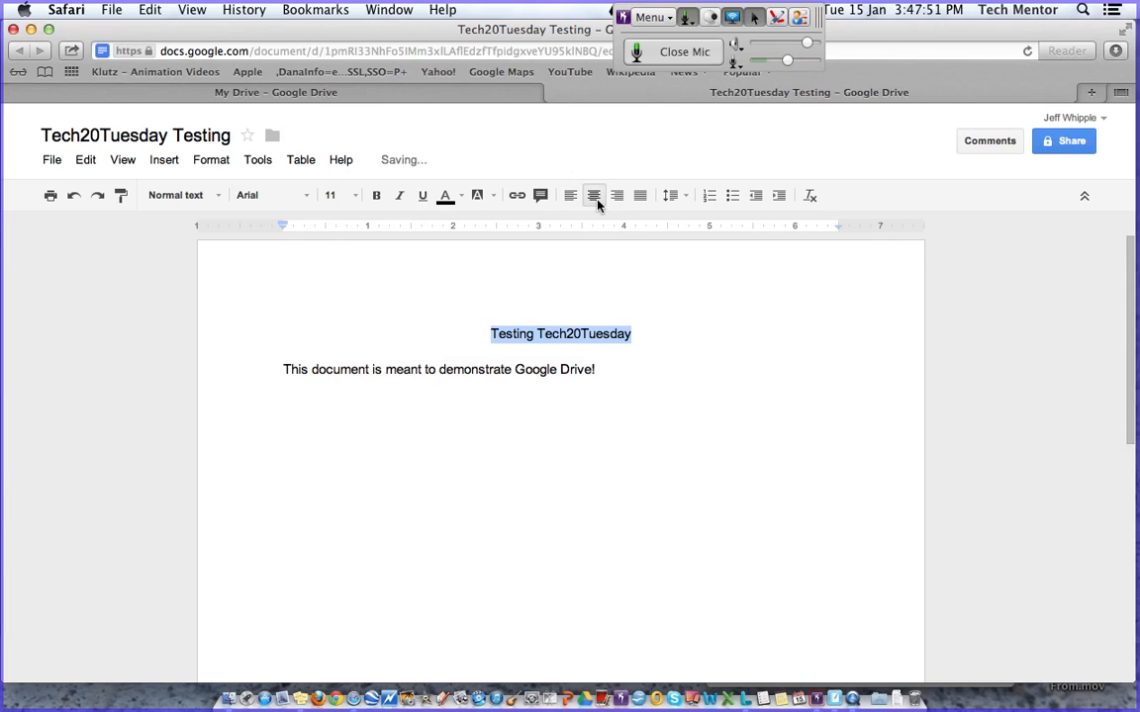
{"action": "left_click", "coordinate": [451, 201]}
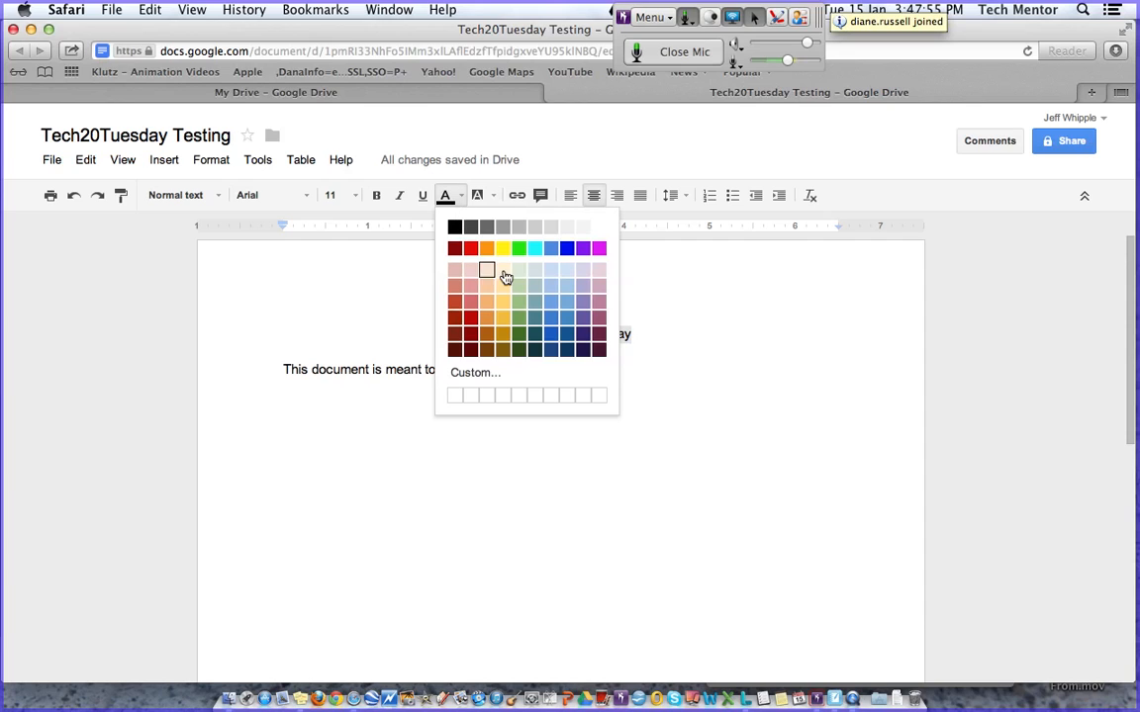
{"action": "left_click", "coordinate": [471, 319]}
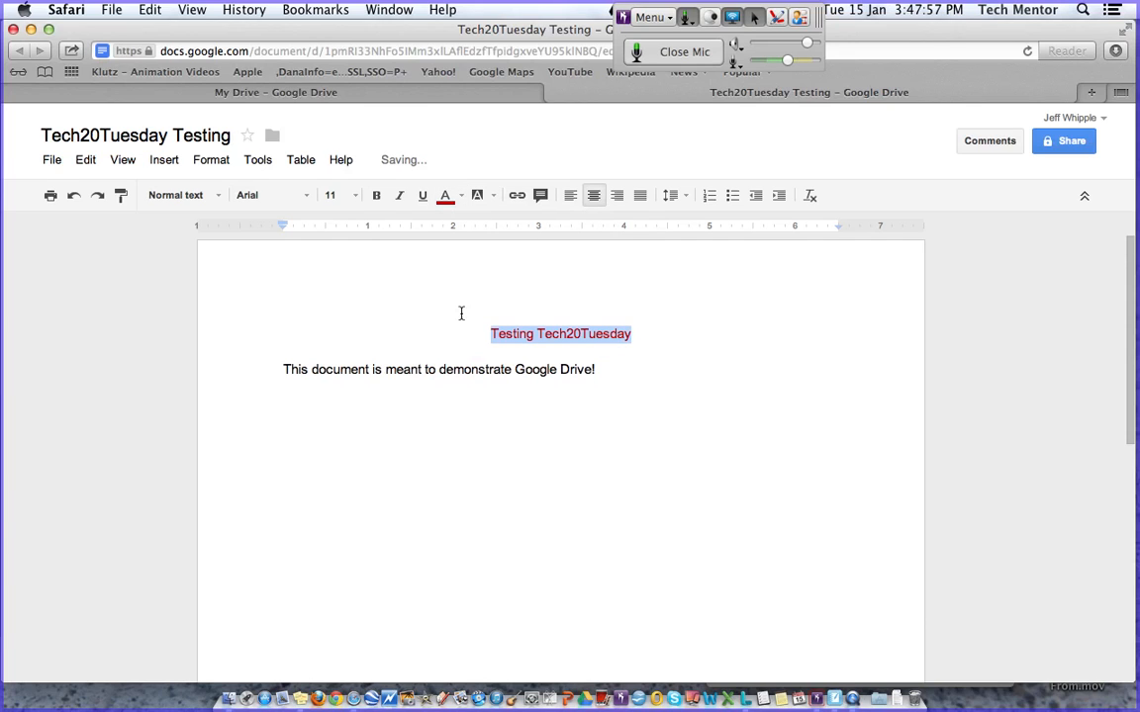
Format the heading as 18-point bold Comic Sans MS
{"action": "left_click", "coordinate": [352, 195]}
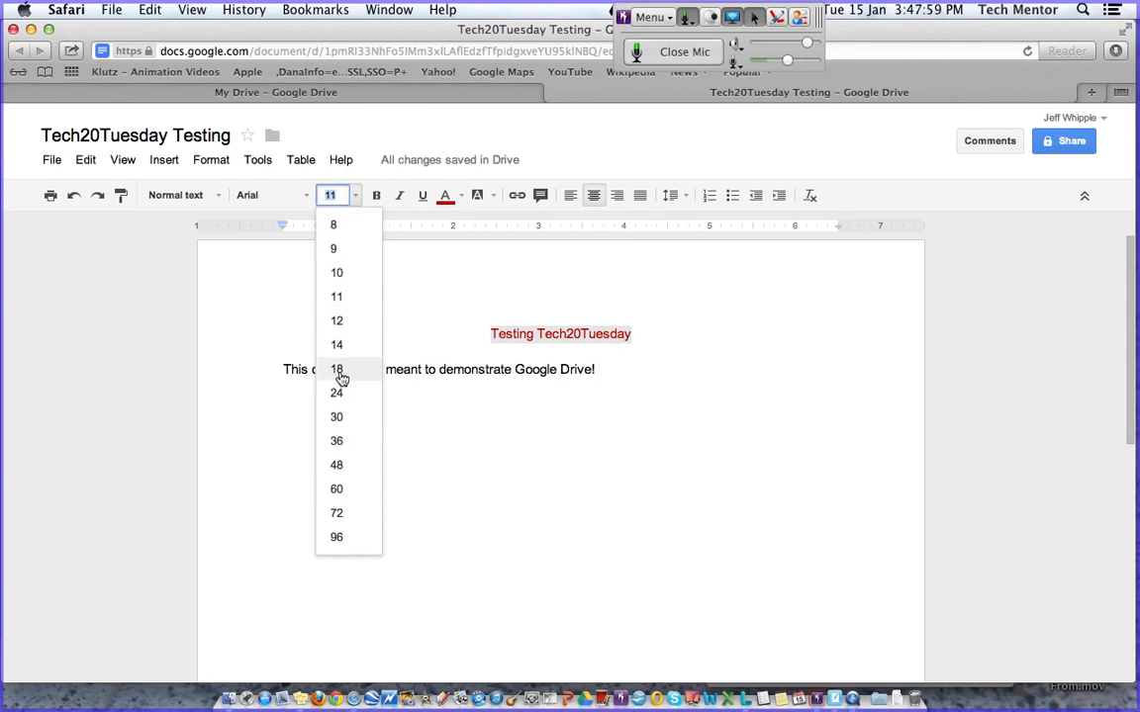
{"action": "left_click", "coordinate": [337, 372]}
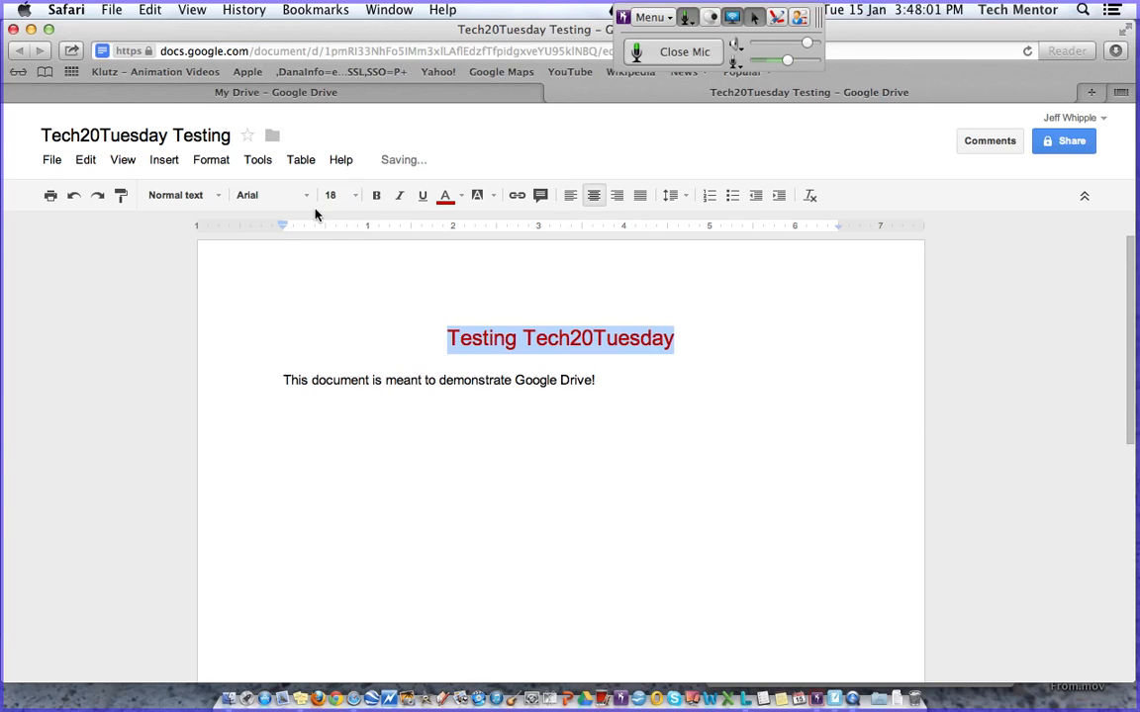
{"action": "left_click", "coordinate": [376, 195]}
{"action": "left_click", "coordinate": [302, 196]}
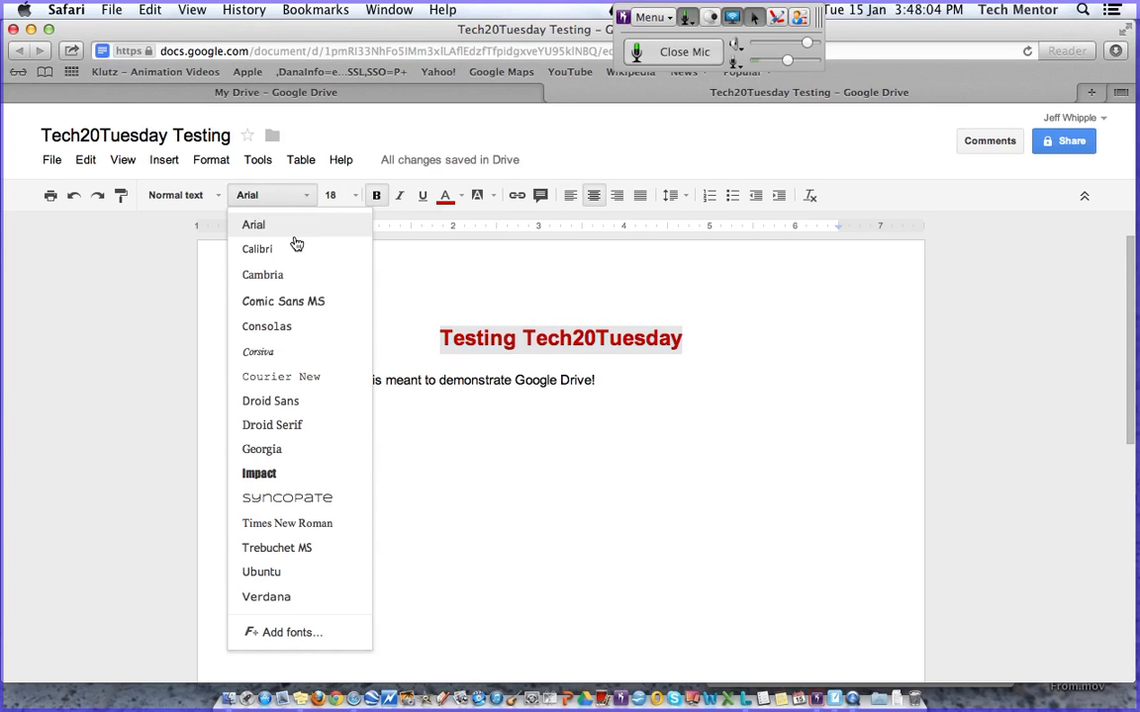
{"action": "left_click", "coordinate": [287, 300]}
{"action": "left_click", "coordinate": [454, 471]}
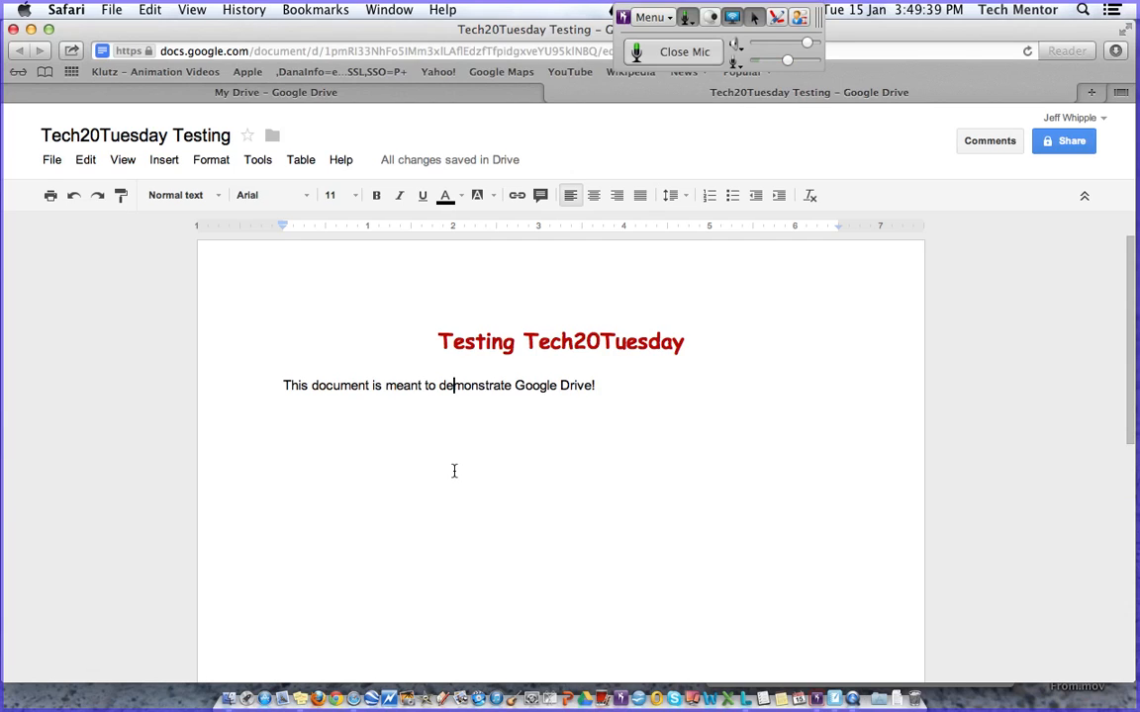
Examine the document's sharing settings and the options for adding people, then close them without sharing
{"action": "left_click", "coordinate": [1063, 147]}
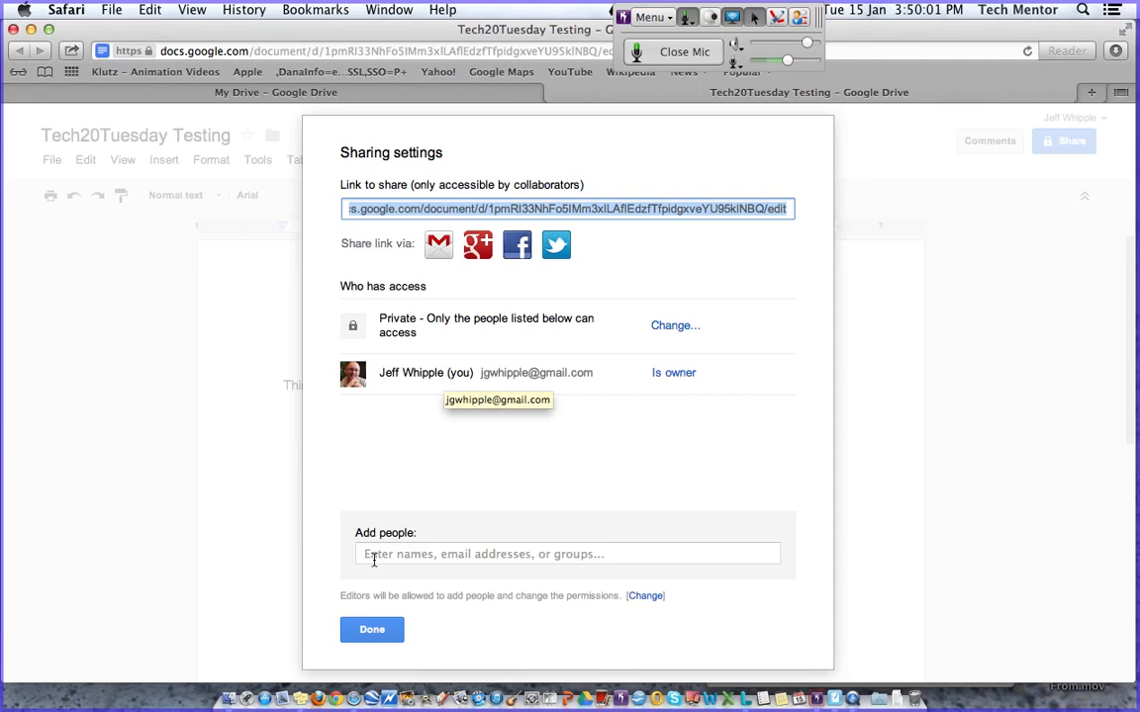
{"action": "left_click", "coordinate": [379, 554]}
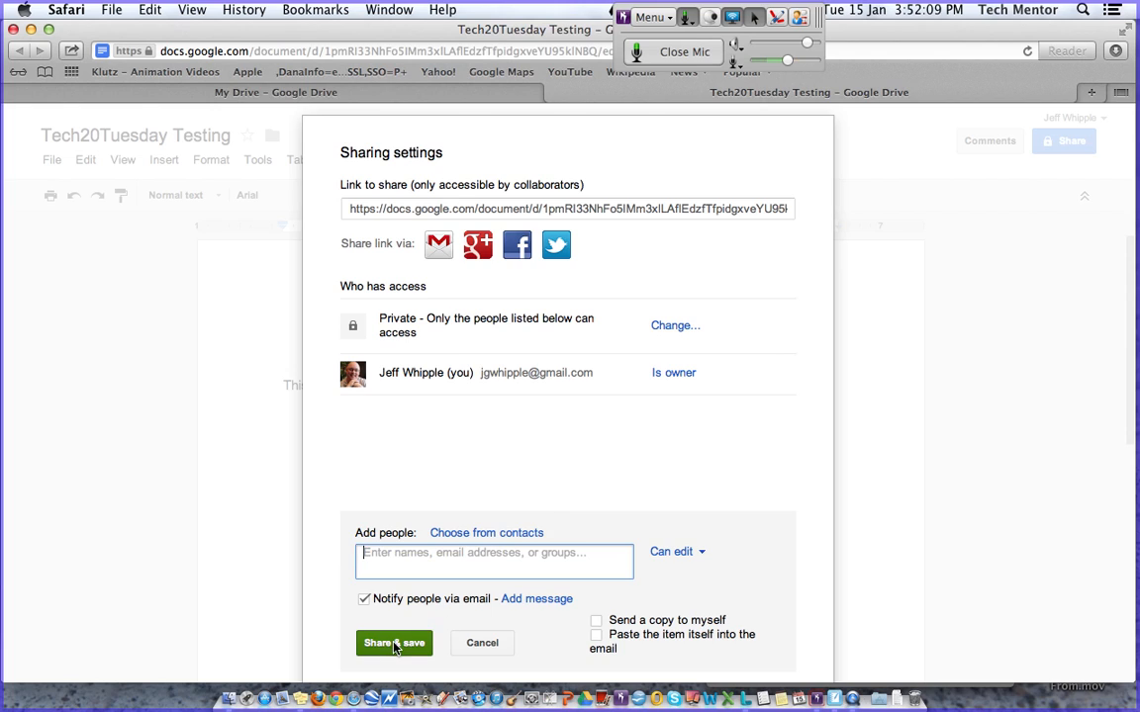
{"action": "left_click", "coordinate": [477, 643]}
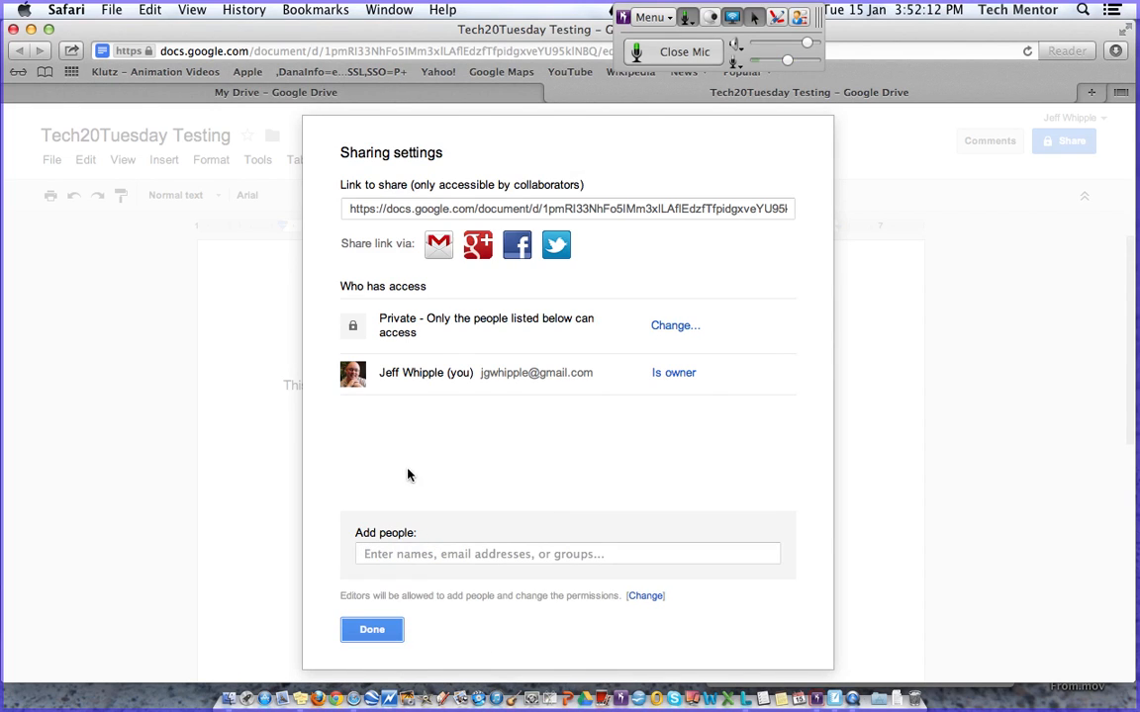
{"action": "left_click", "coordinate": [370, 629]}
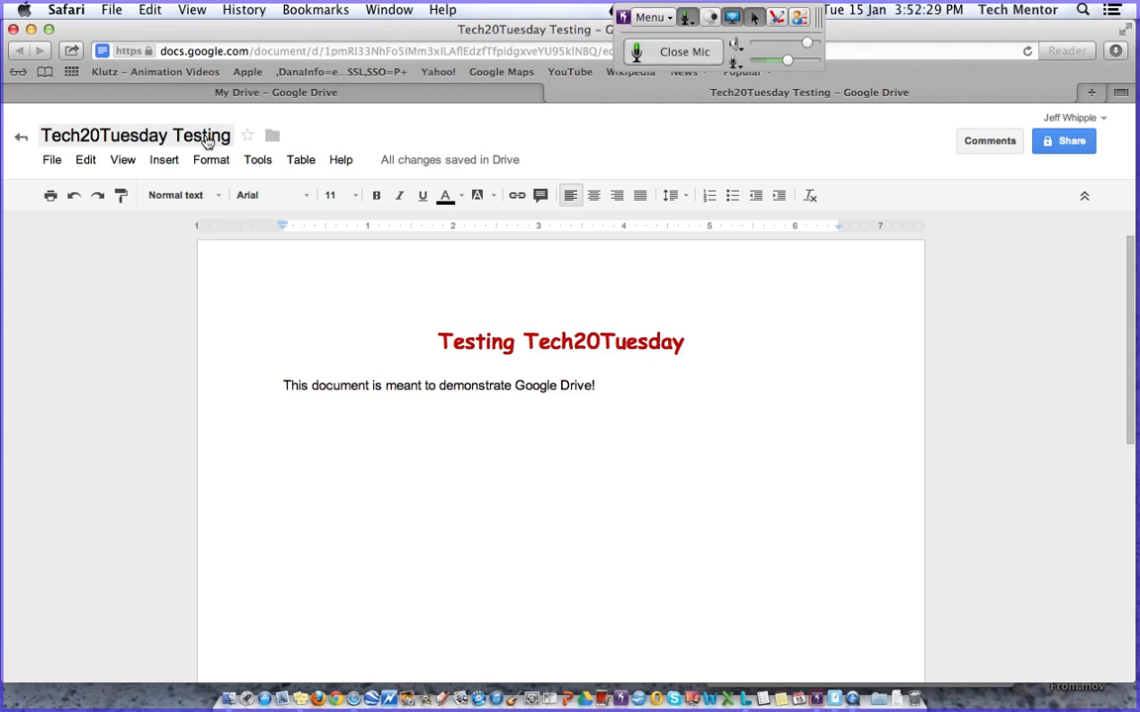
Return to the Drive file list to find the new document, and view the files shared with this account
{"action": "left_click", "coordinate": [222, 95]}
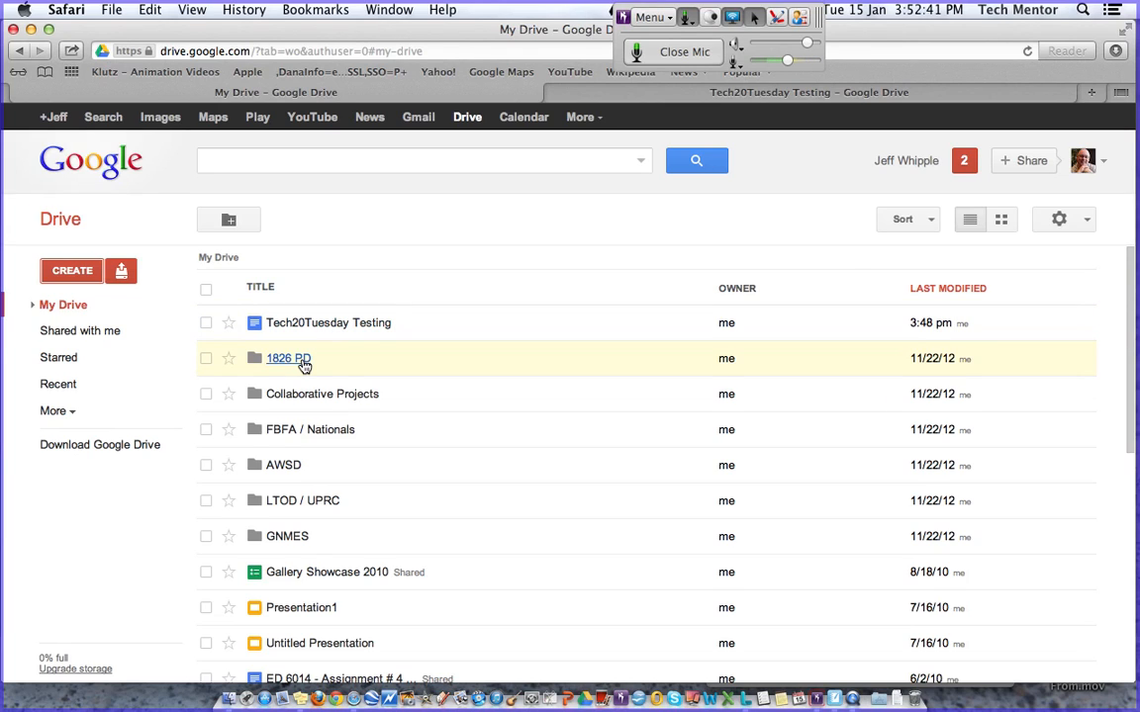
{"action": "mouse_move", "coordinate": [323, 328]}
{"action": "left_mouse_down"}
{"action": "mouse_move", "coordinate": [328, 365]}
{"action": "mouse_move", "coordinate": [325, 287]}
{"action": "mouse_move", "coordinate": [328, 324]}
{"action": "left_mouse_up"}
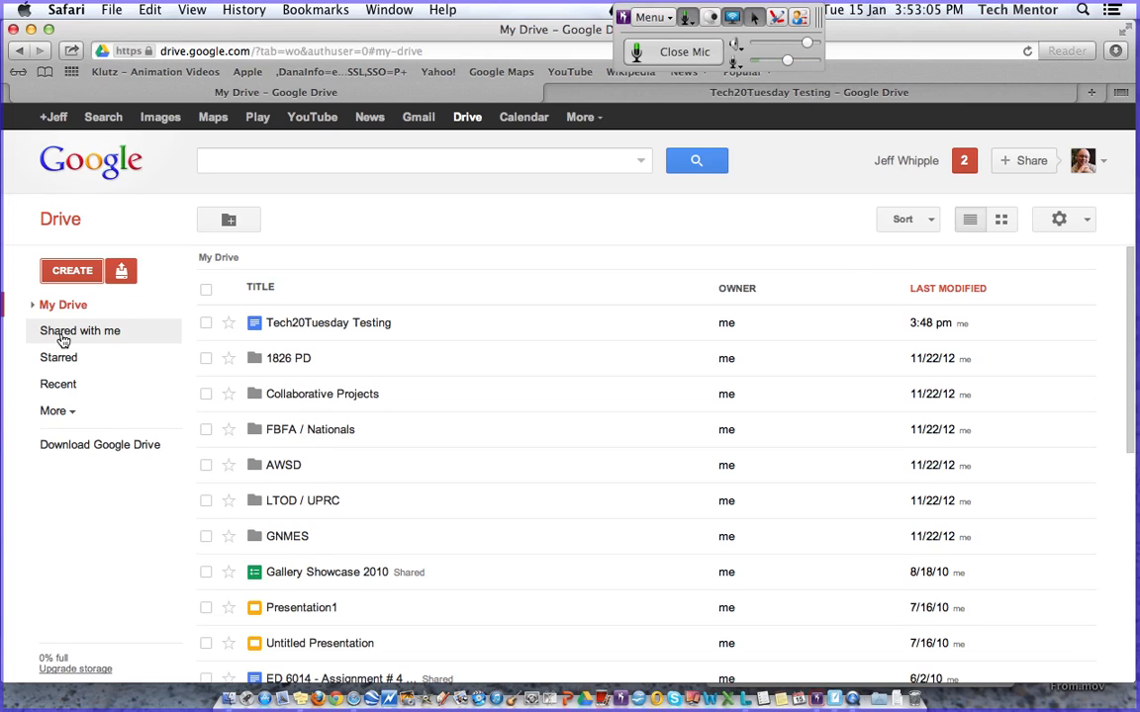
{"action": "left_click", "coordinate": [62, 340]}
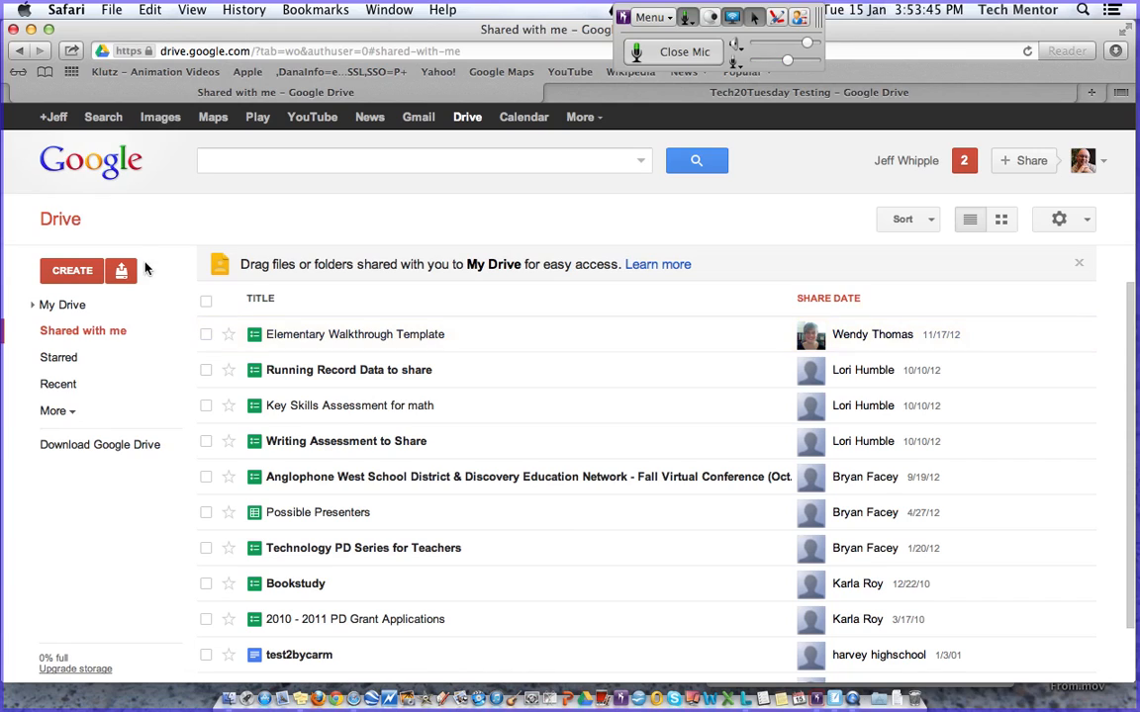
Create a new Google presentation and dismiss the theme chooser without picking a theme
{"action": "left_click", "coordinate": [76, 275]}
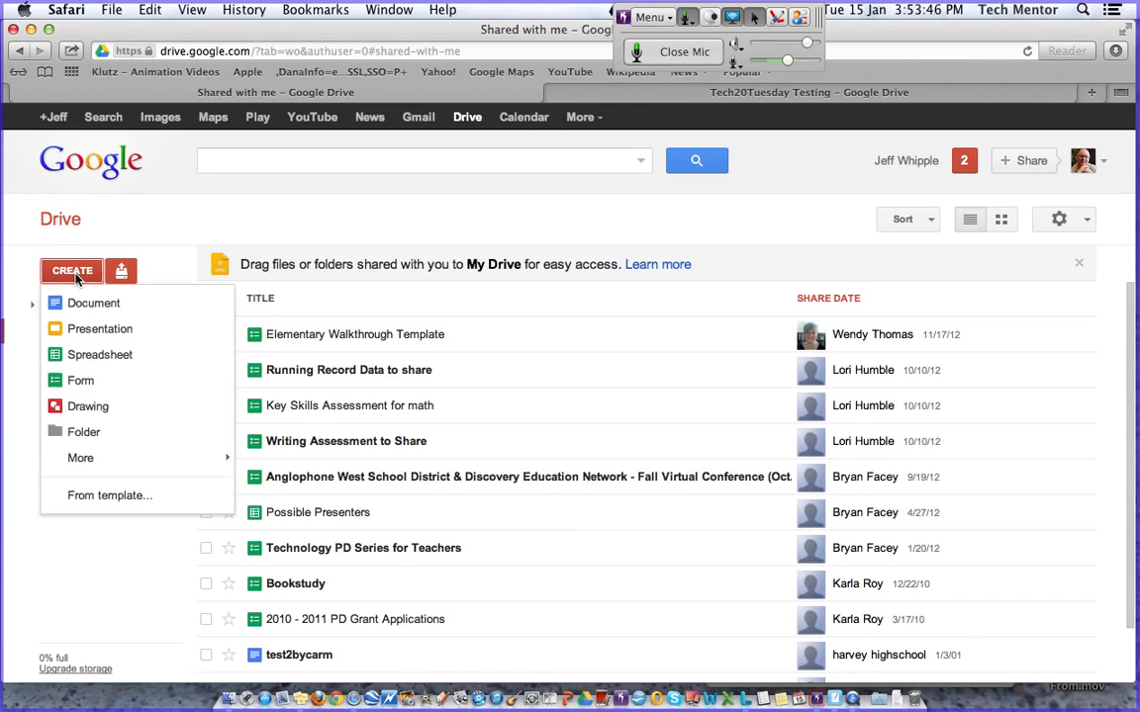
{"action": "left_click", "coordinate": [94, 331]}
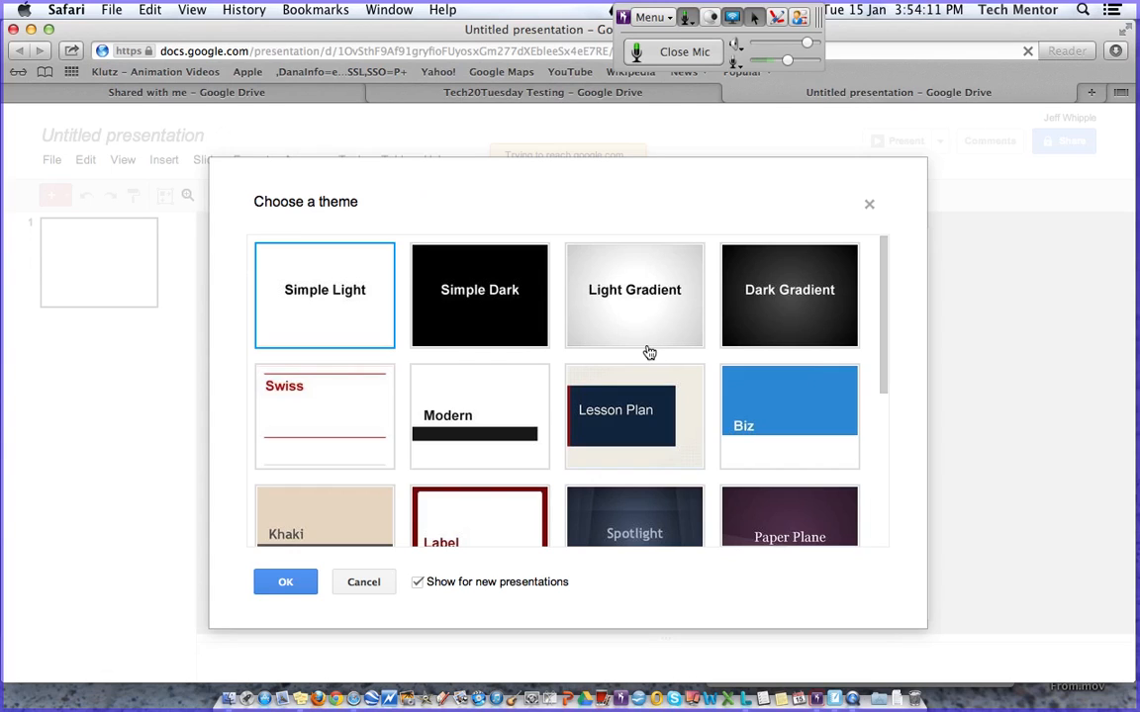
{"action": "left_click", "coordinate": [870, 206]}
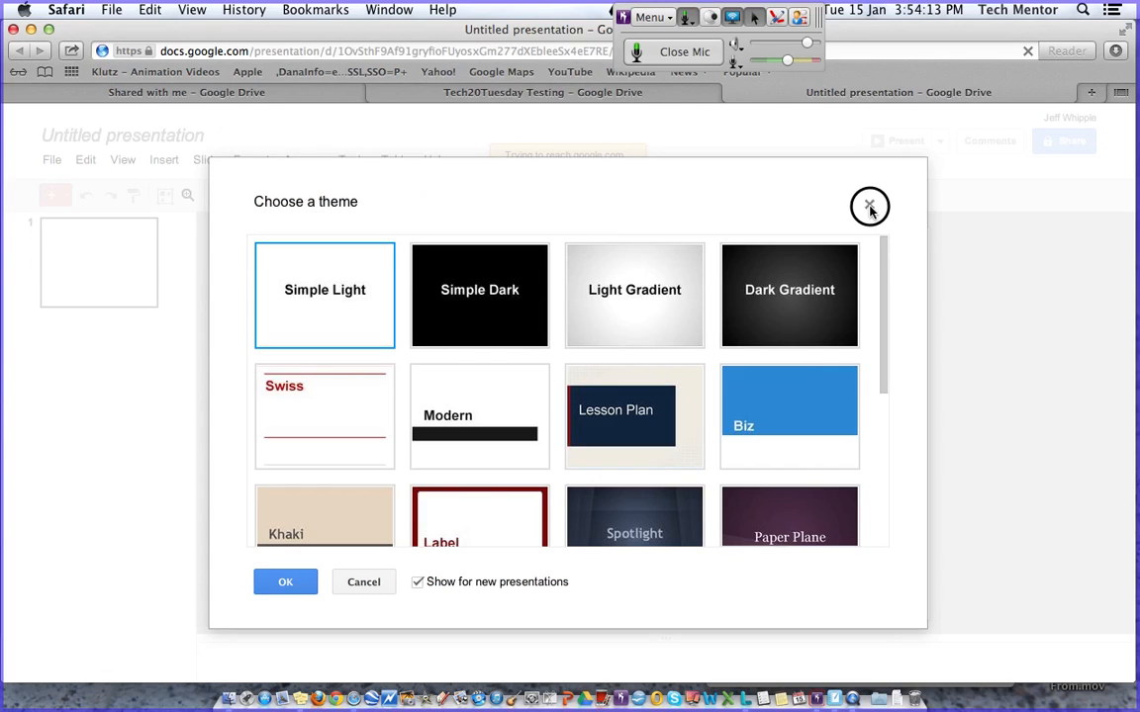